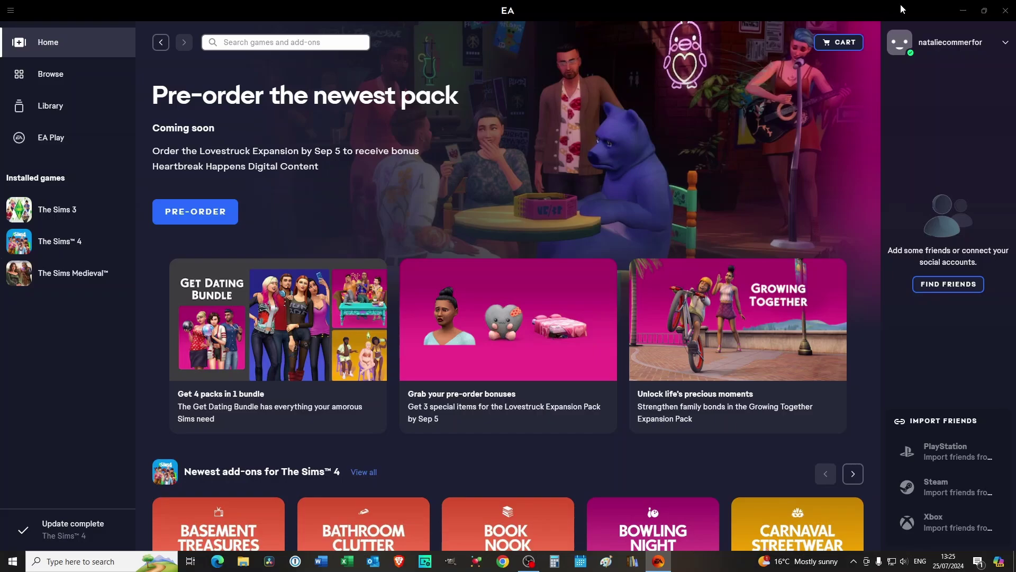
Step: Open The Sims 4 game page from the sidebar and show its MANAGE options
click(964, 14)
click(244, 562)
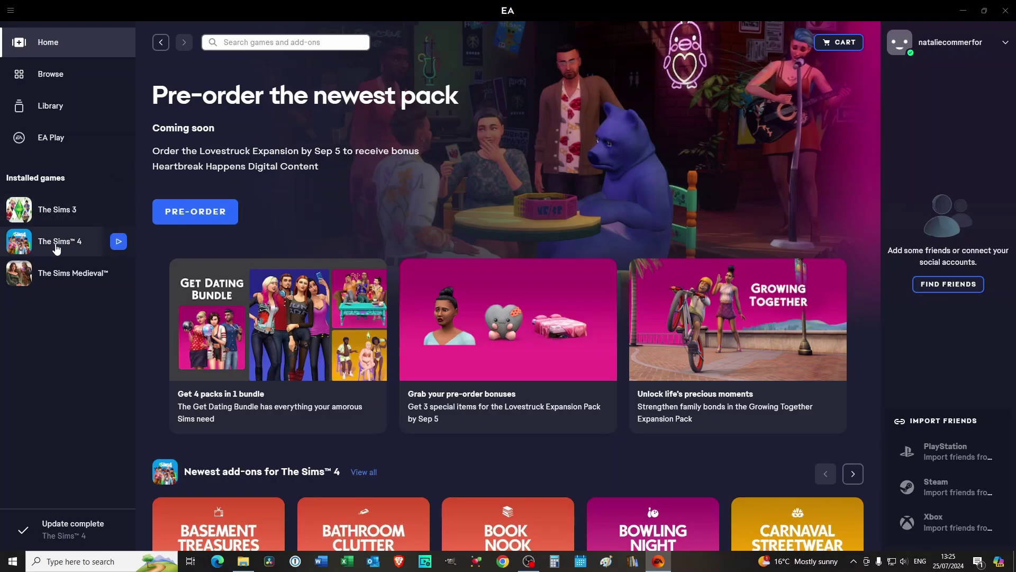
mouse_move(60, 242)
click(48, 247)
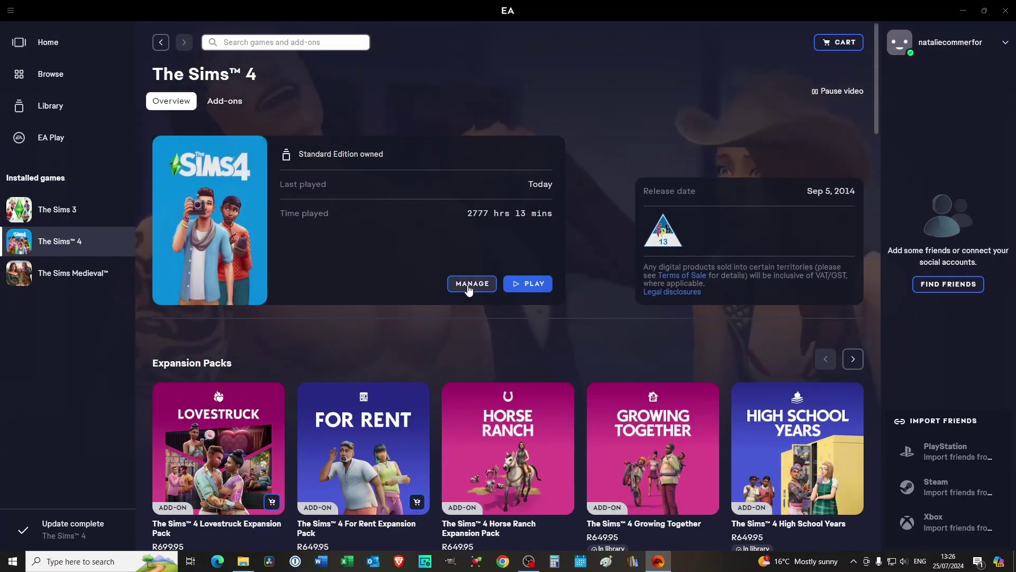
click(469, 285)
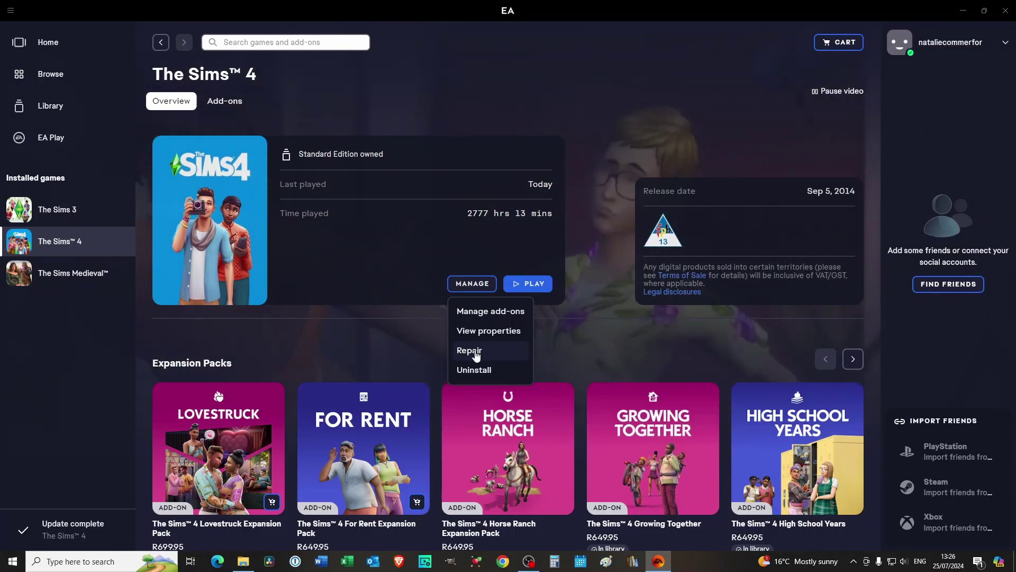
Step: Start a Repair of The Sims 4 game files from the MANAGE menu
click(470, 350)
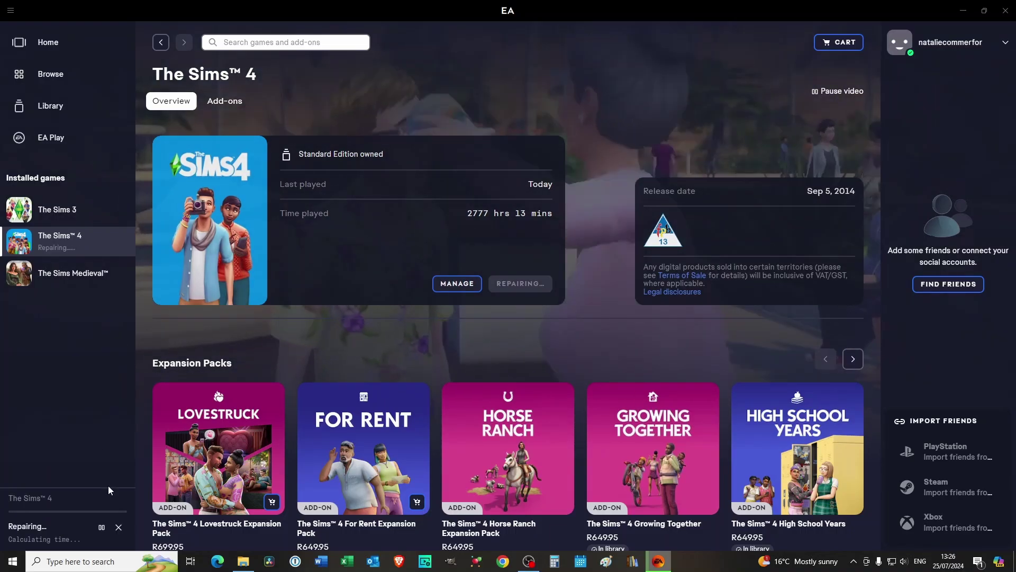